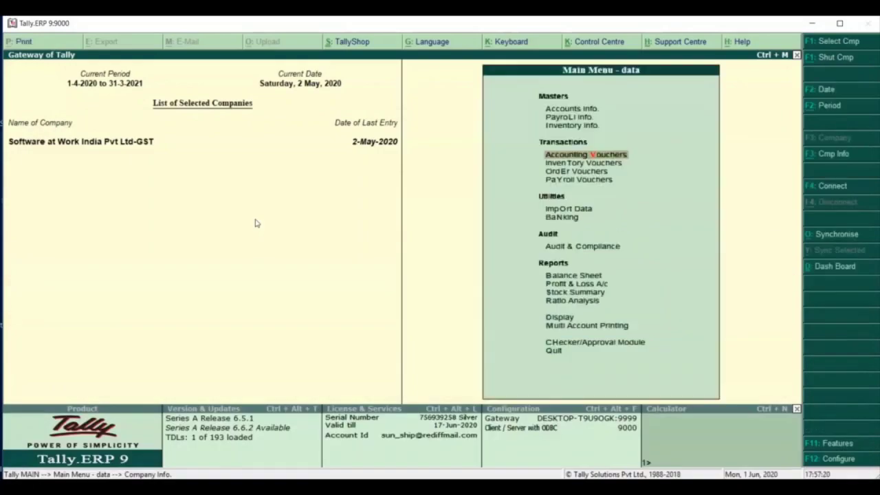
# Start a new payment voucher paying ABC Ltd from H D F C BANK
pyautogui.press('Return')
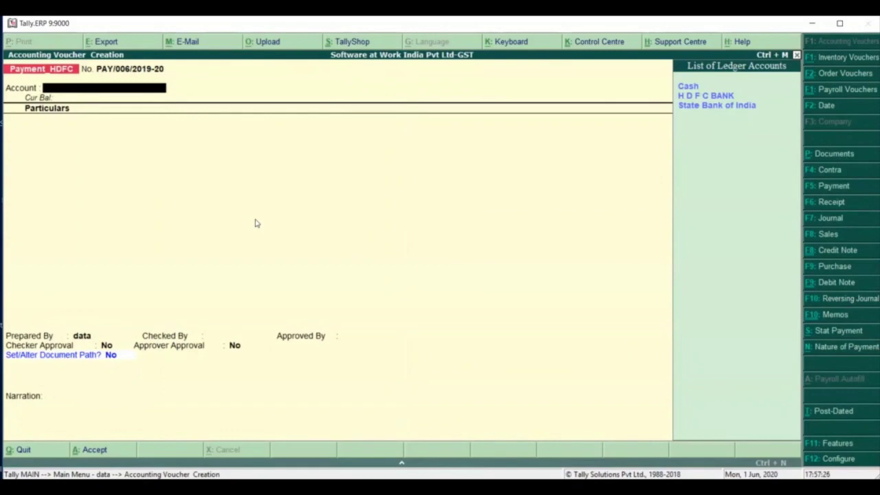
pyautogui.press('Down')
pyautogui.press('Return')
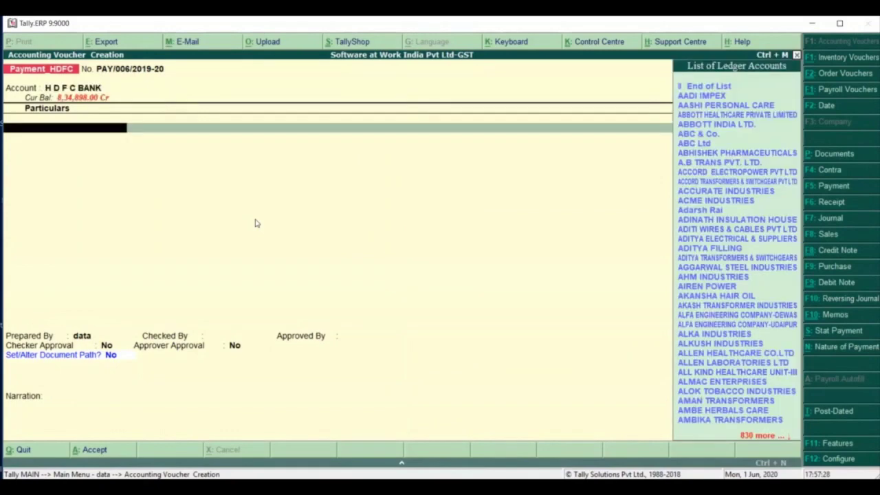
pyautogui.press('Down')
pyautogui.press('Down')
pyautogui.press('Down')
pyautogui.press('Down')
pyautogui.press('Down')
pyautogui.press('Return')
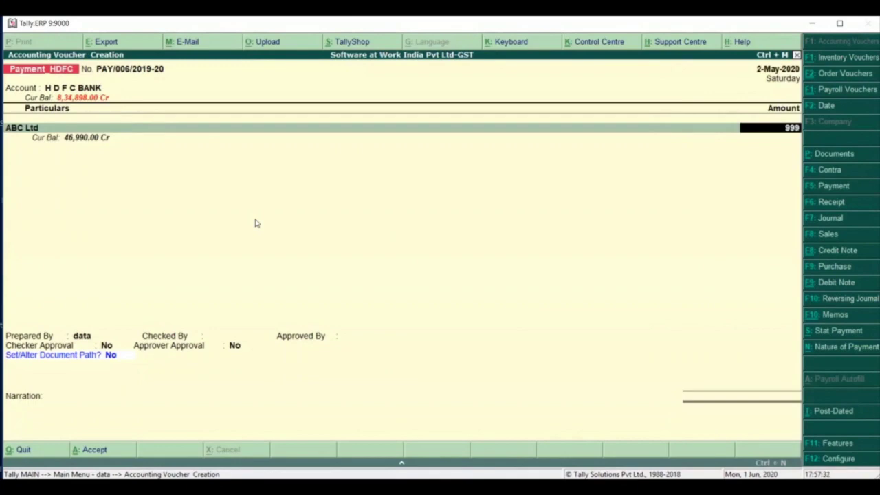
# Enter 99,999 as an Advance under reference PAY/006/2019-20 and answer y to Document Path
pyautogui.write('99999')
pyautogui.press('Return')
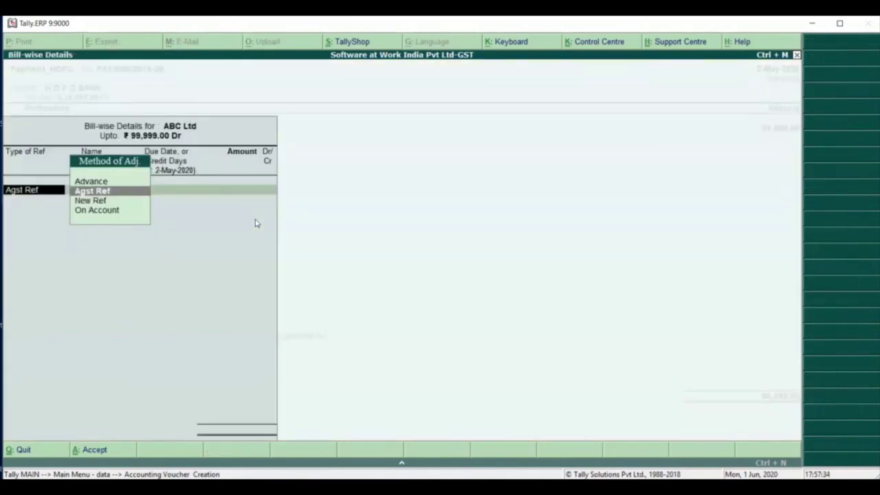
pyautogui.press('Up')
pyautogui.press('Return')
pyautogui.press('Return')
pyautogui.press('Return')
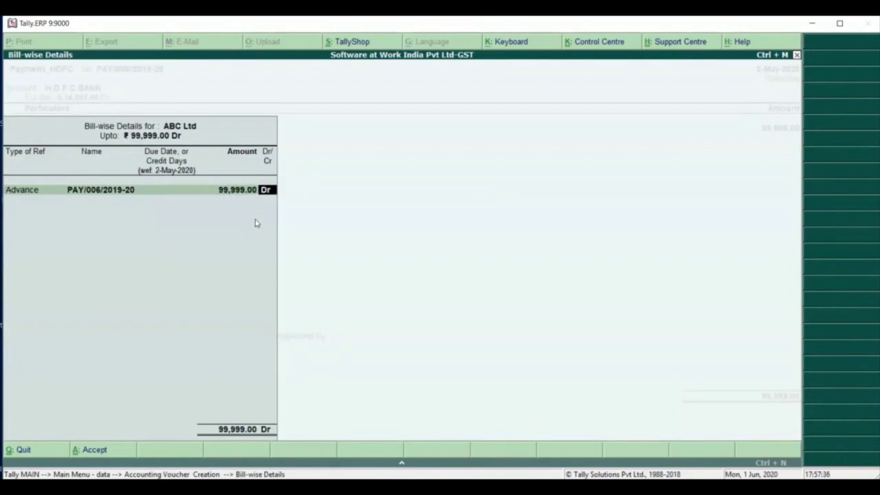
pyautogui.press('Return')
pyautogui.press('Return')
pyautogui.write('y')
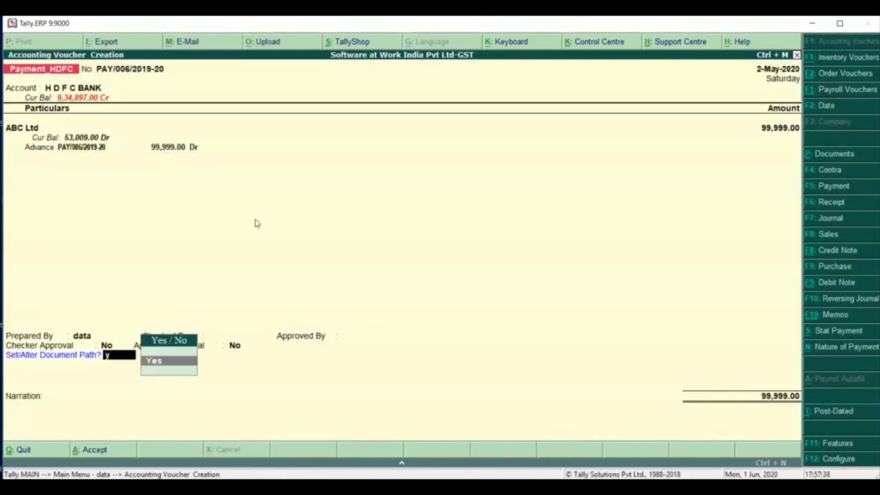
# Pick Company Profile - Software@Work (1).pdf, SAW_Bank Details.pdf and SAW_Pan Card.jpg from the List of Files
pyautogui.press('Return')
pyautogui.press('Down')
pyautogui.press('Return')
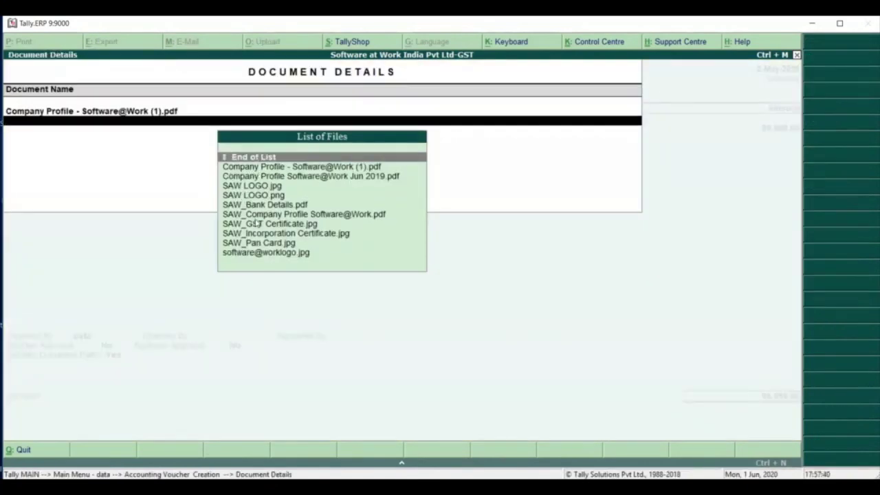
pyautogui.press('Down')
pyautogui.press('Down')
pyautogui.press('Down')
pyautogui.press('Down')
pyautogui.press('Down')
pyautogui.press('Return')
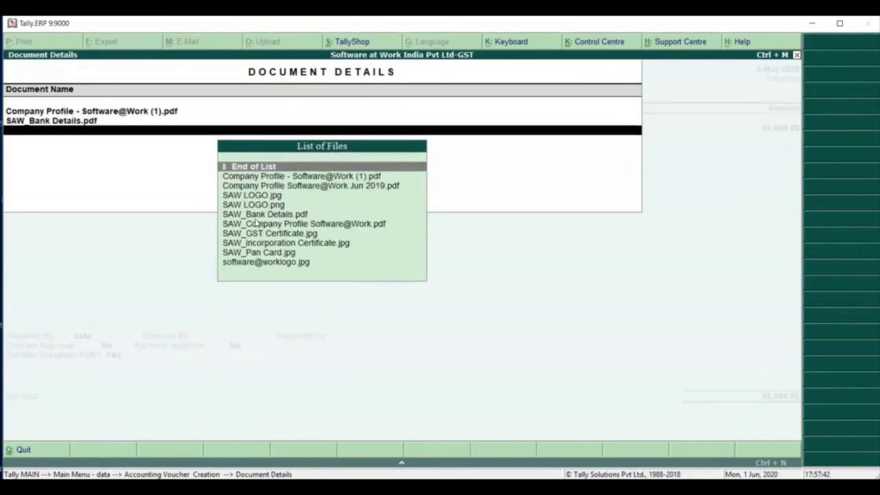
pyautogui.press('Down')
pyautogui.press('Down')
pyautogui.press('Down')
pyautogui.press('Down')
pyautogui.press('Down')
pyautogui.press('Down')
pyautogui.press('Down')
pyautogui.press('Down')
pyautogui.press('Down')
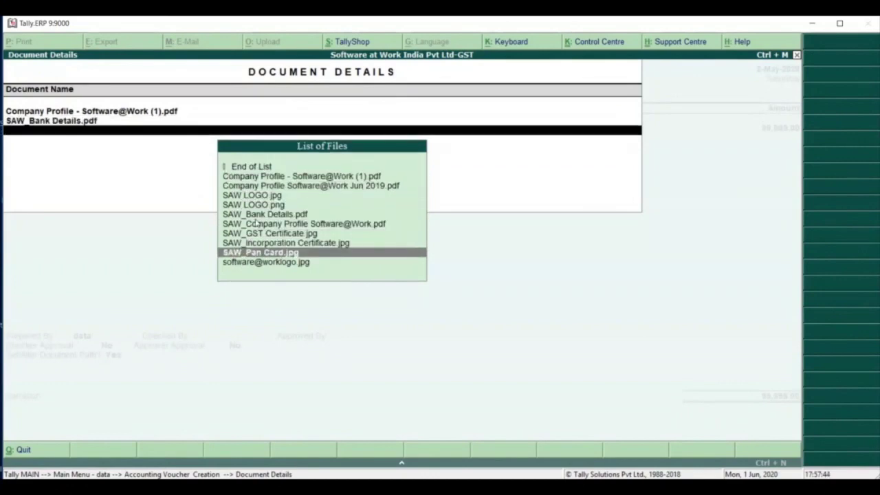
pyautogui.press('Return')
pyautogui.press('Return')
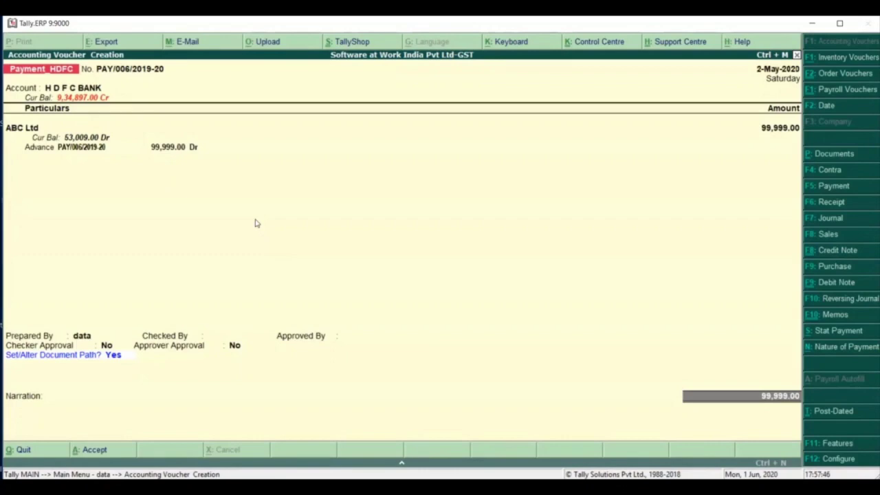
# Record the bank allocation as cheque 191911 with cheque range Not Applicable and save the voucher
pyautogui.press('Return')
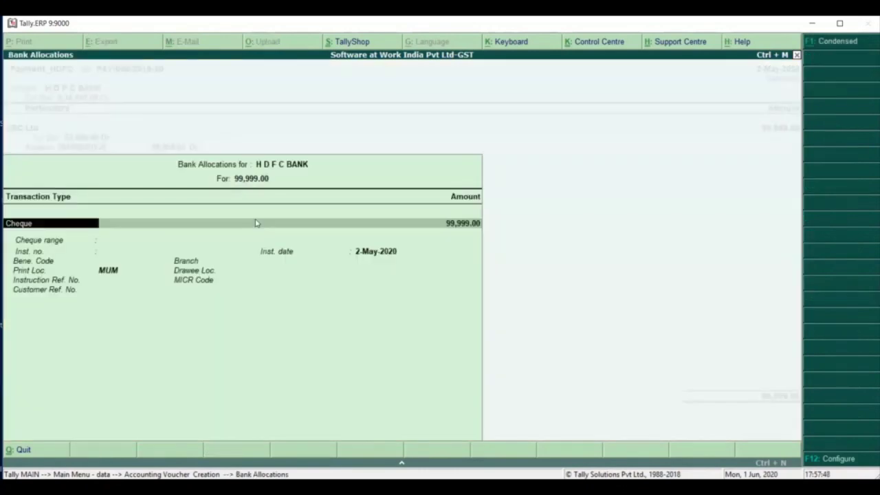
pyautogui.press('Return')
pyautogui.press('Return')
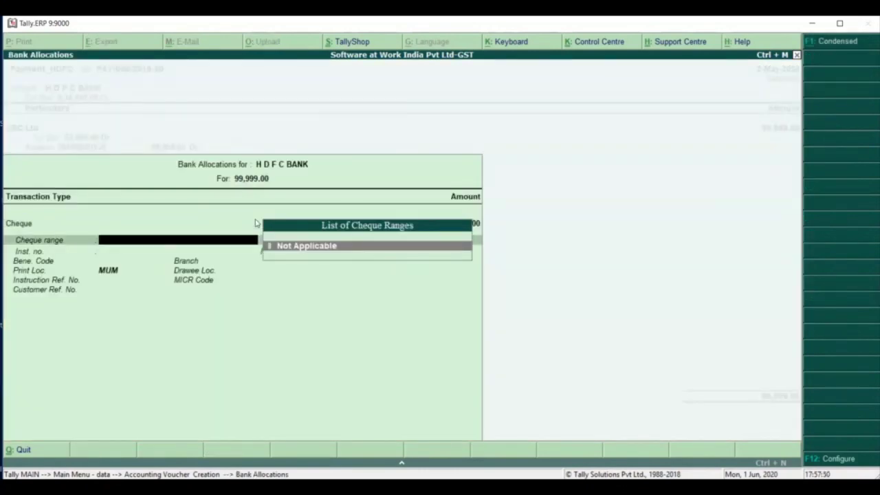
pyautogui.press('Return')
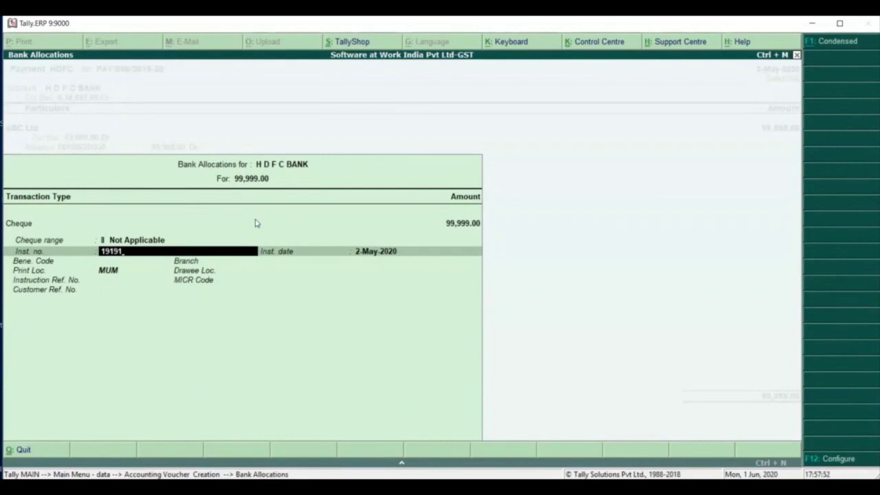
pyautogui.press('Return')
pyautogui.press('Return')
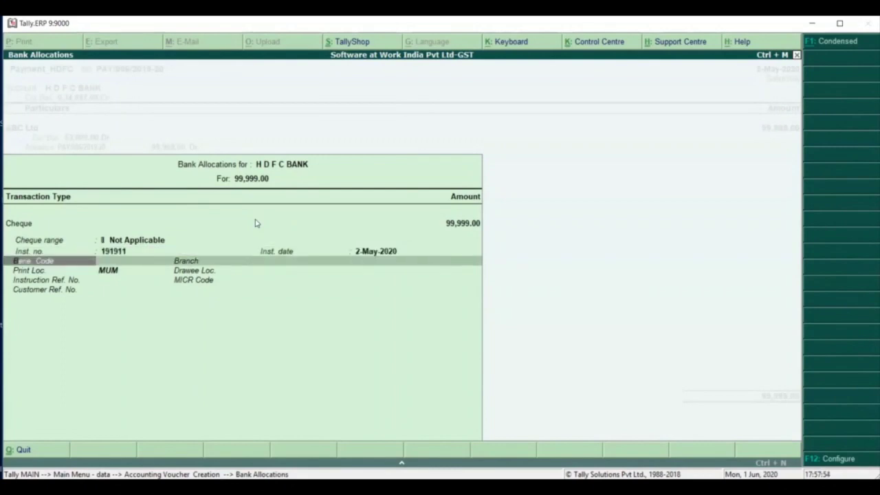
pyautogui.press('Return')
pyautogui.press('Return')
pyautogui.press('Return')
pyautogui.press('Return')
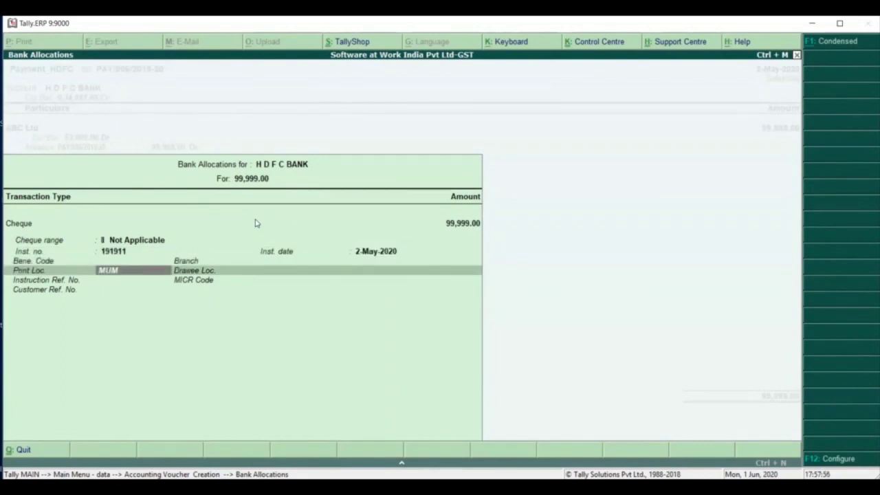
pyautogui.press('Return')
pyautogui.press('Return')
pyautogui.press('Return')
pyautogui.press('Return')
pyautogui.press('Return')
pyautogui.press('Return')
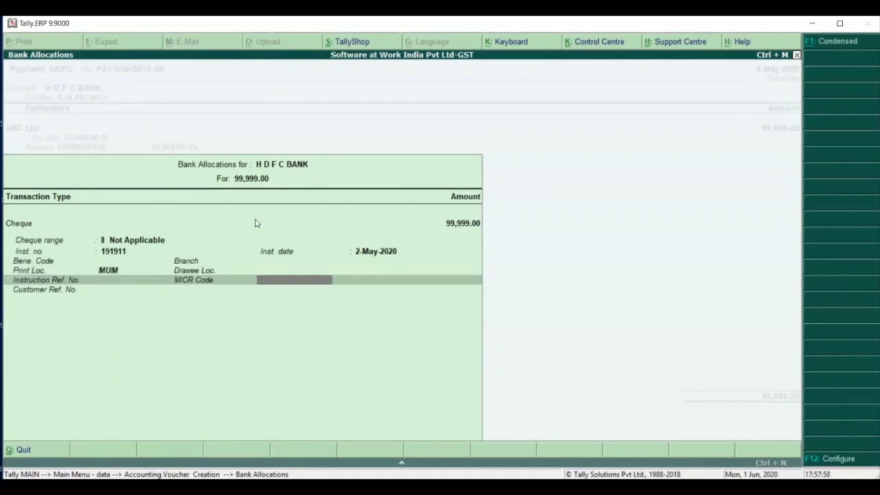
pyautogui.press('Return')
pyautogui.press('Return')
pyautogui.press('Return')
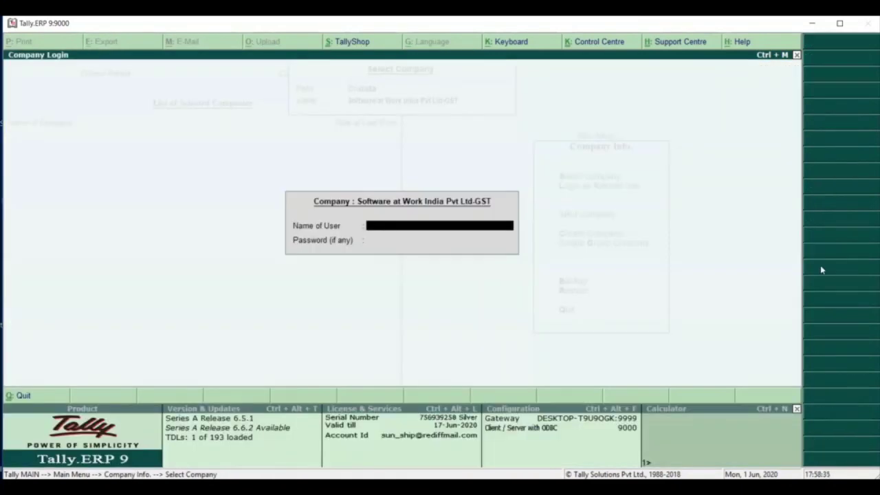
# Log in as the other user and go to the Checker/Approval Module's Dash Board entry
pyautogui.write('ram')
pyautogui.press('Return')
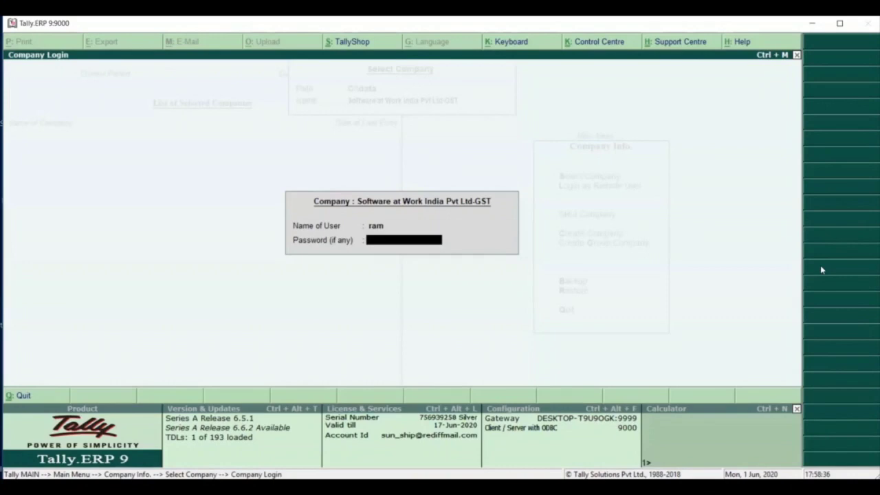
pyautogui.press('Return')
pyautogui.press('Down')
pyautogui.press('Down')
pyautogui.press('Down')
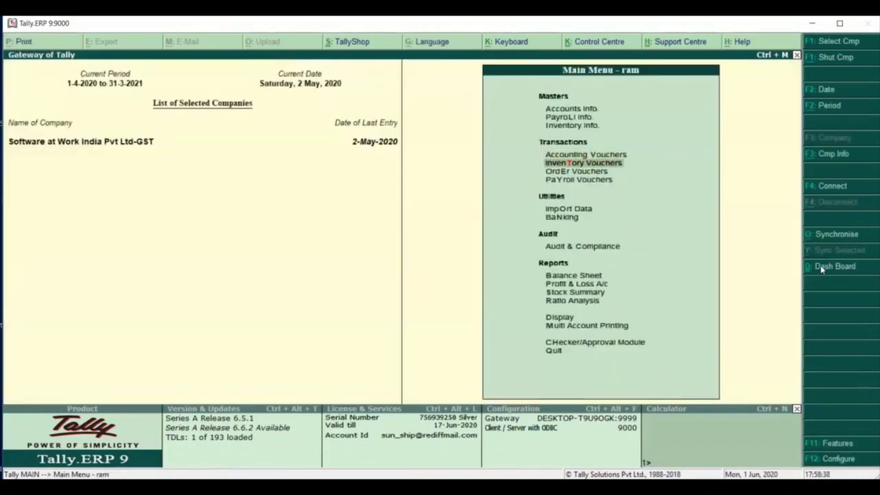
pyautogui.press('Down')
pyautogui.press('Down')
pyautogui.press('Down')
pyautogui.press('Down')
pyautogui.press('Down')
pyautogui.press('Down')
pyautogui.press('Down')
pyautogui.press('Down')
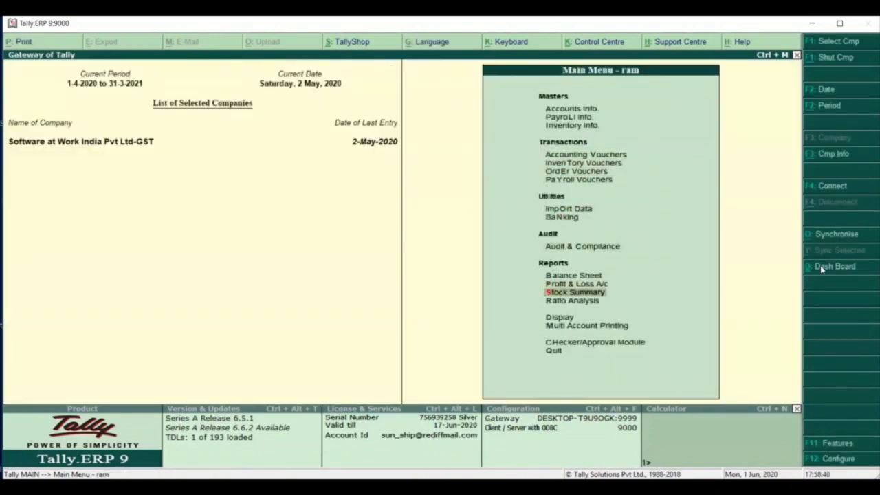
pyautogui.press('Down')
pyautogui.press('Down')
pyautogui.press('Return')
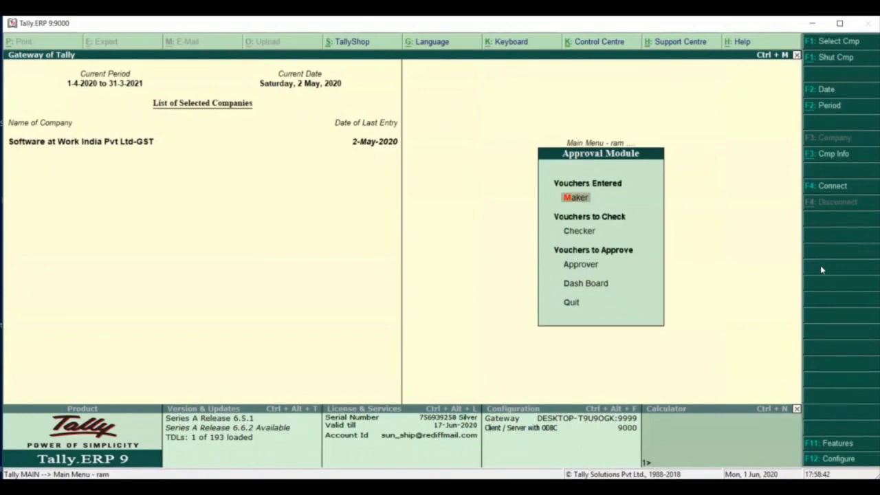
pyautogui.press('Down')
pyautogui.press('Down')
pyautogui.press('Down')
# Open the dashboard's payments awaiting checking and select ABC Ltd voucher PAY/006/2019-20
pyautogui.press('Return')
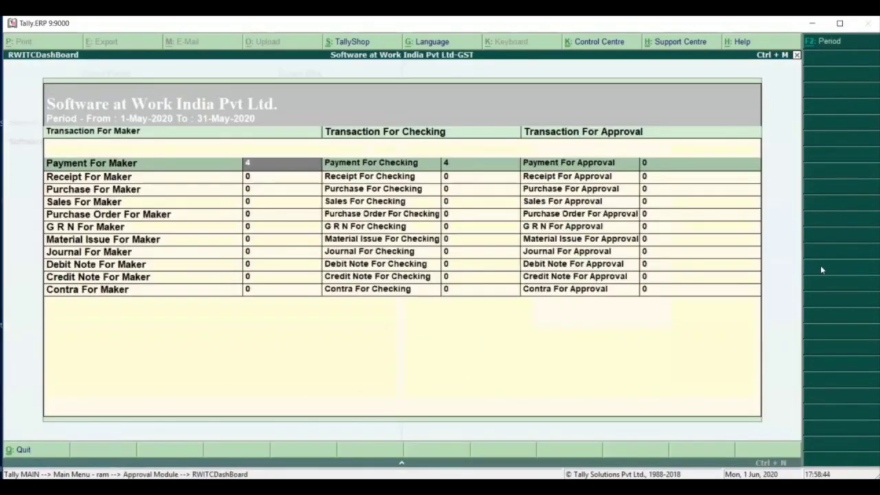
pyautogui.press('Right')
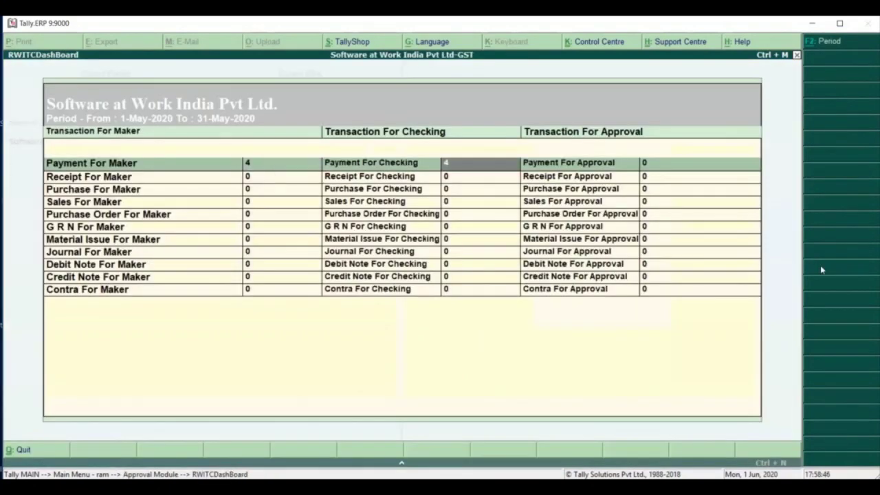
pyautogui.press('Return')
pyautogui.press('Down')
pyautogui.press('Down')
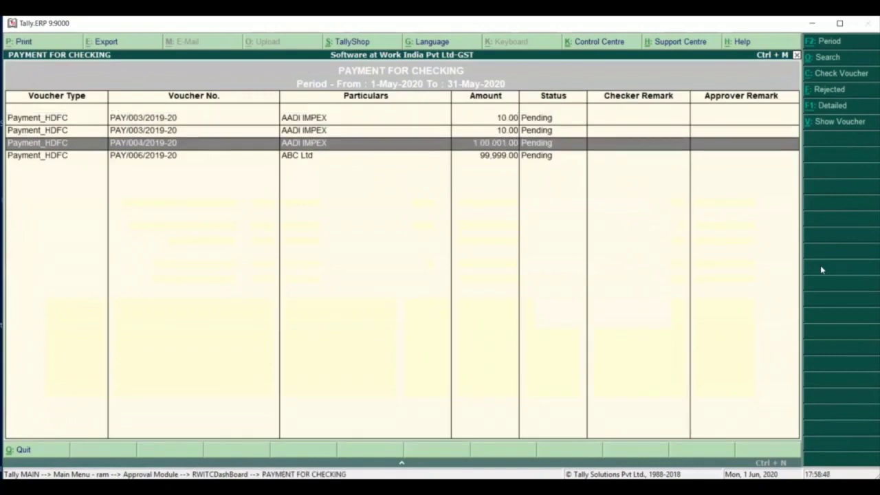
pyautogui.press('Down')
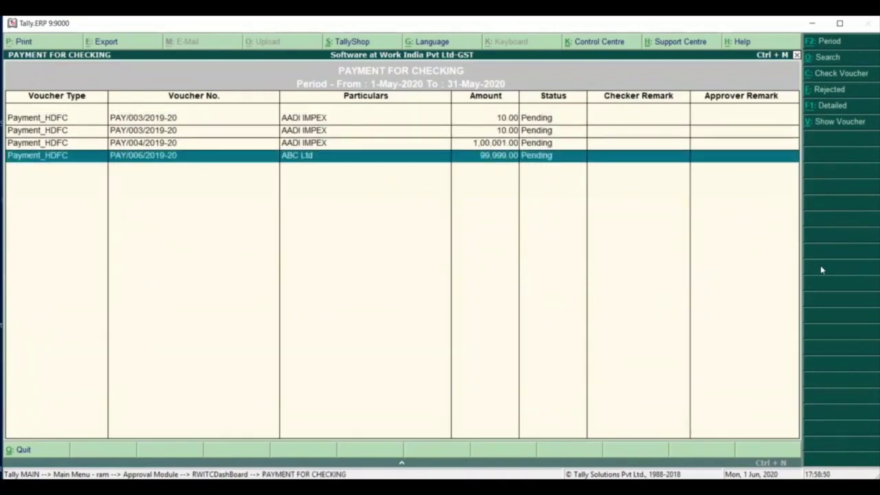
# Show the voucher's attached documents and view the Company Profile PDF
pyautogui.click(824, 124)
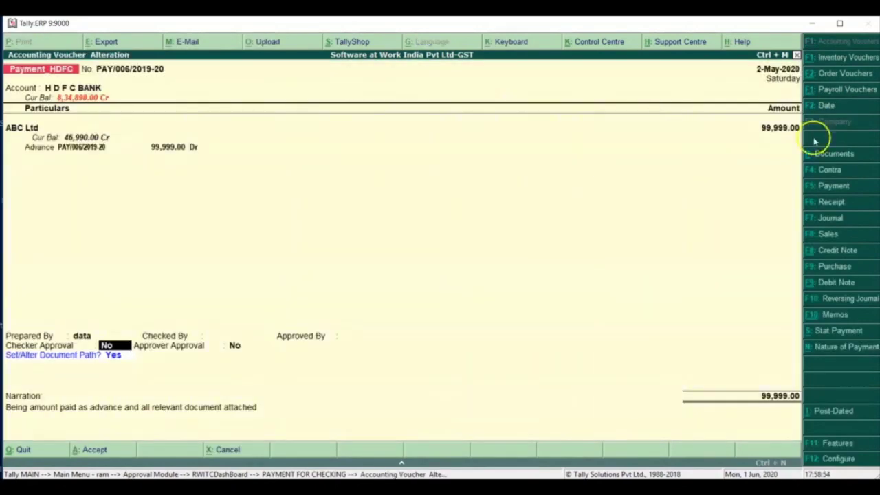
pyautogui.click(829, 154)
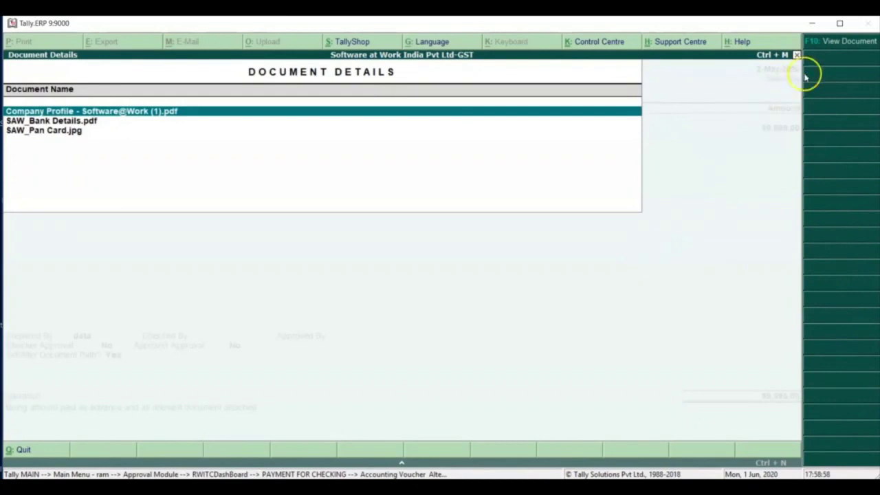
pyautogui.click(825, 43)
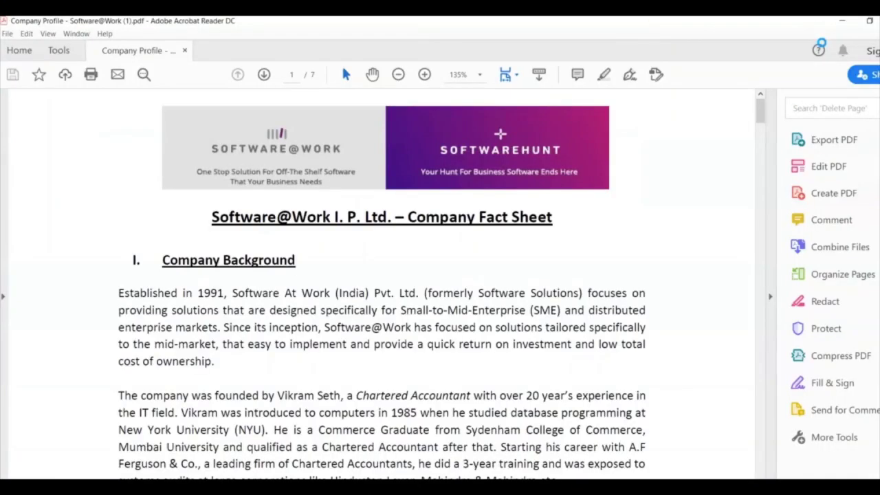
pyautogui.scroll(-1, 381, 289)
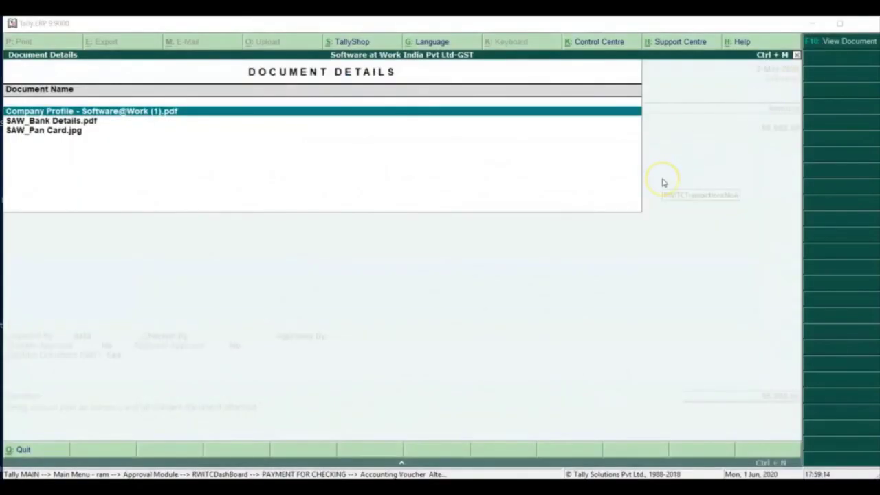
# Close the documents list and the voucher, returning to the checking list
pyautogui.click(320, 186)
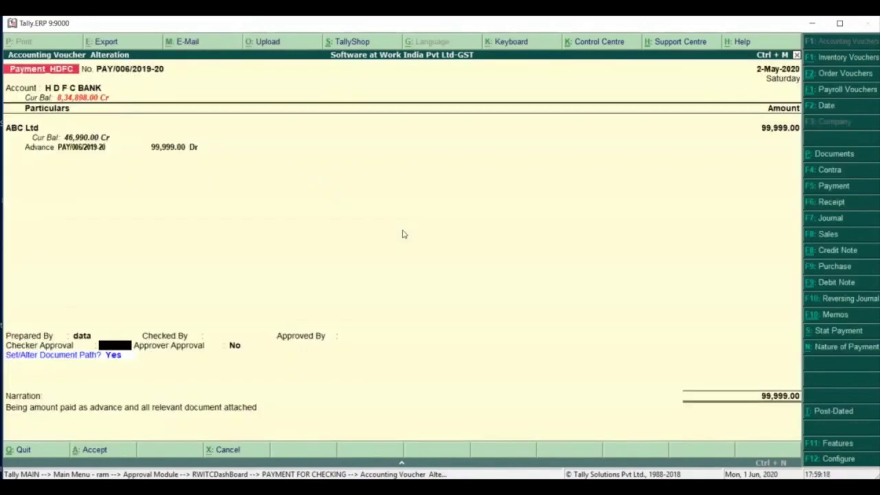
pyautogui.press('Escape')
pyautogui.press('Return')
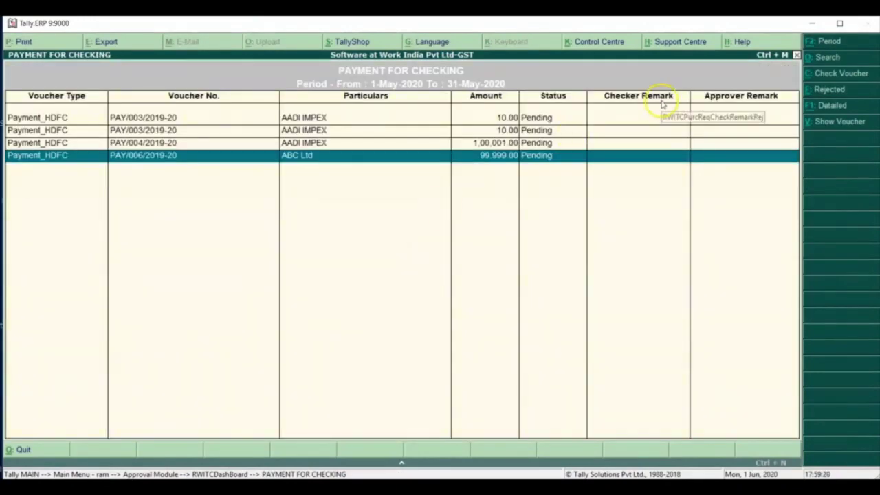
# Mark the ABC Ltd voucher Checked: Yes with remark 'O k and checked'
pyautogui.click(825, 73)
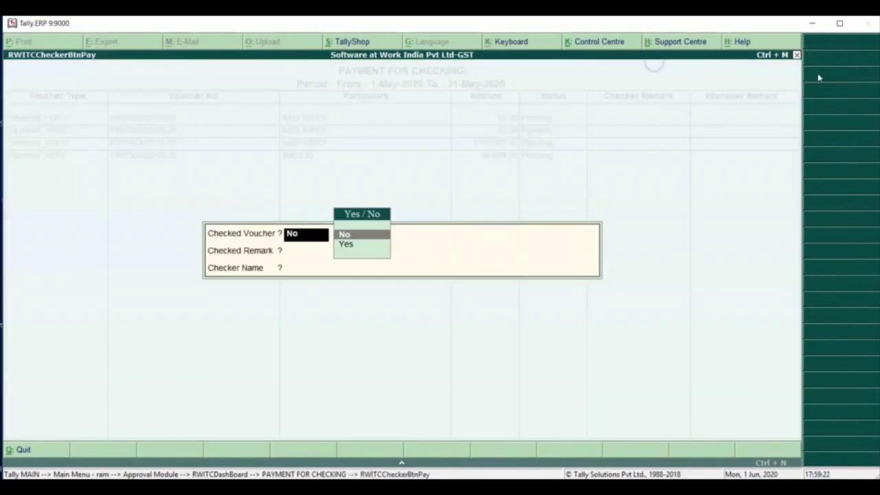
pyautogui.press('Down')
pyautogui.press('Return')
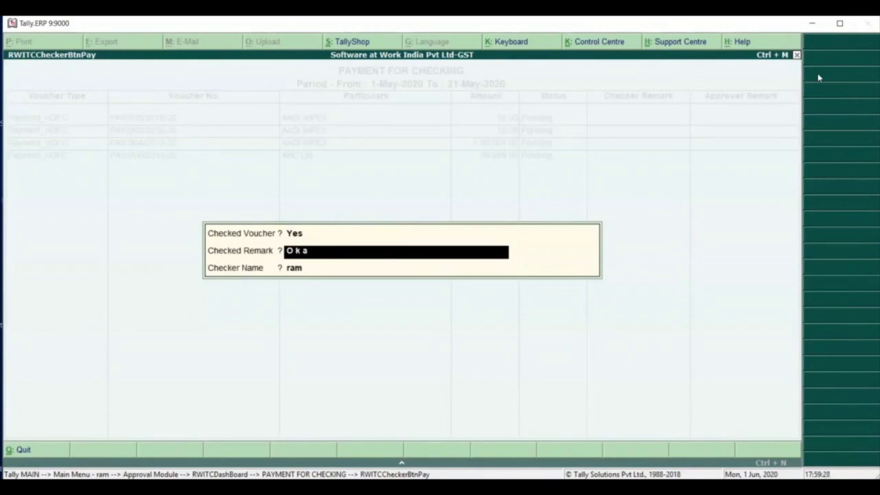
pyautogui.press('Return')
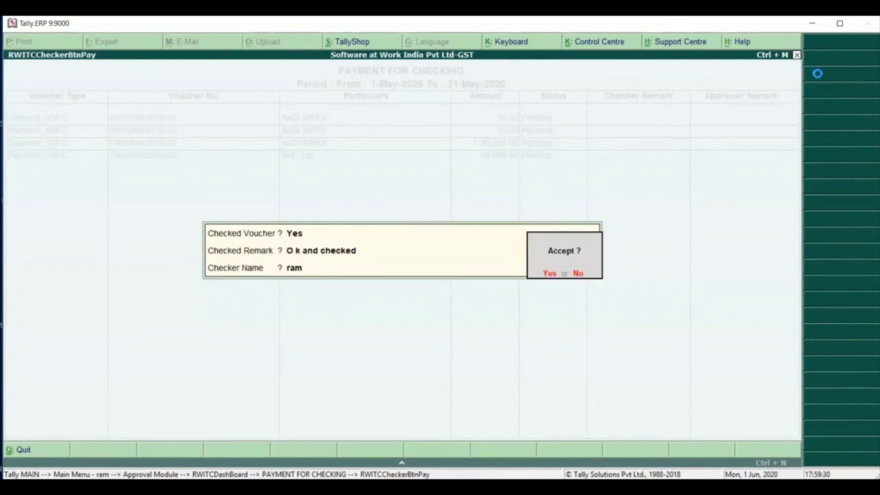
pyautogui.press('Return')
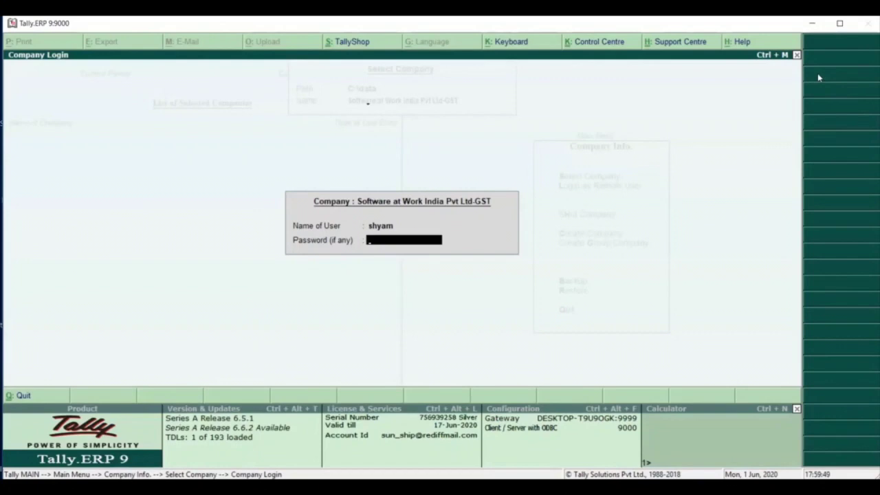
# Log in as the approver and open Payment For Approval, selecting the ABC Ltd voucher
pyautogui.press('Return')
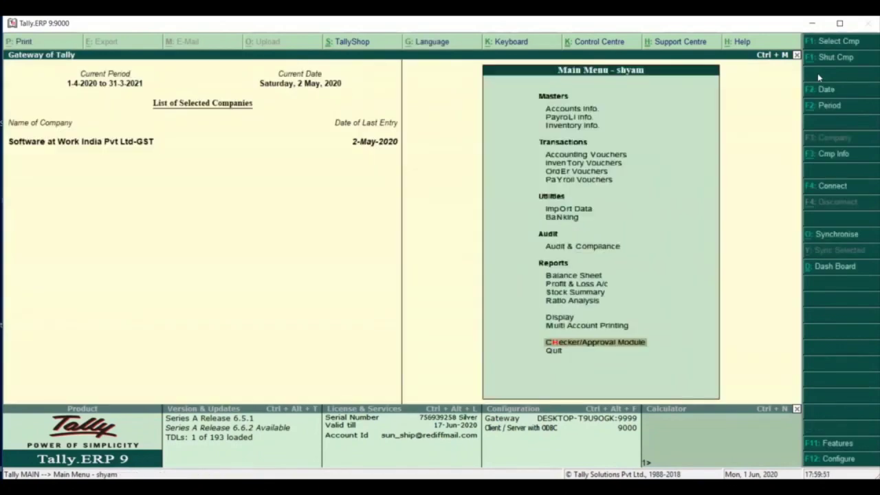
pyautogui.press('Up')
pyautogui.press('Down')
pyautogui.click(833, 267)
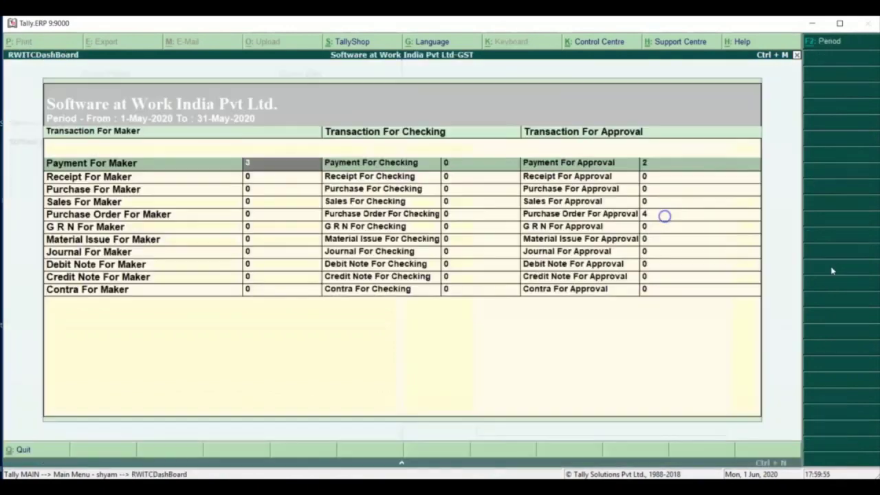
pyautogui.press('Right')
pyautogui.press('Right')
pyautogui.press('Return')
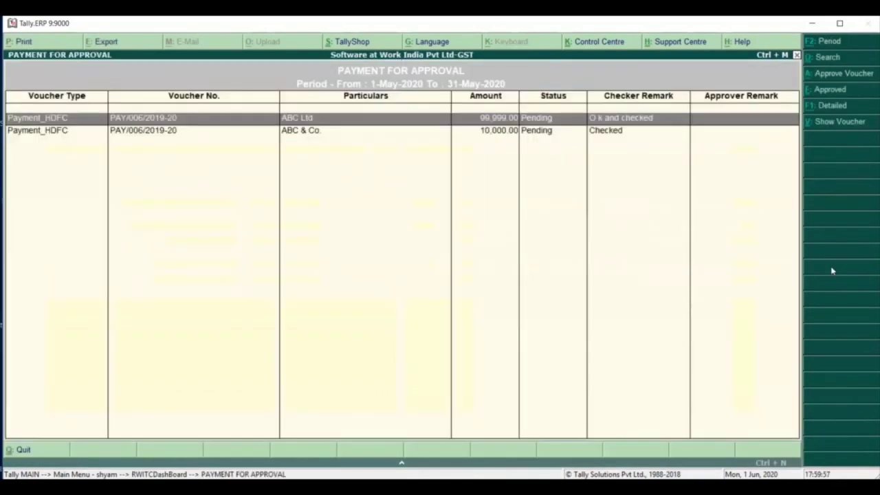
pyautogui.press('Down')
pyautogui.press('Up')
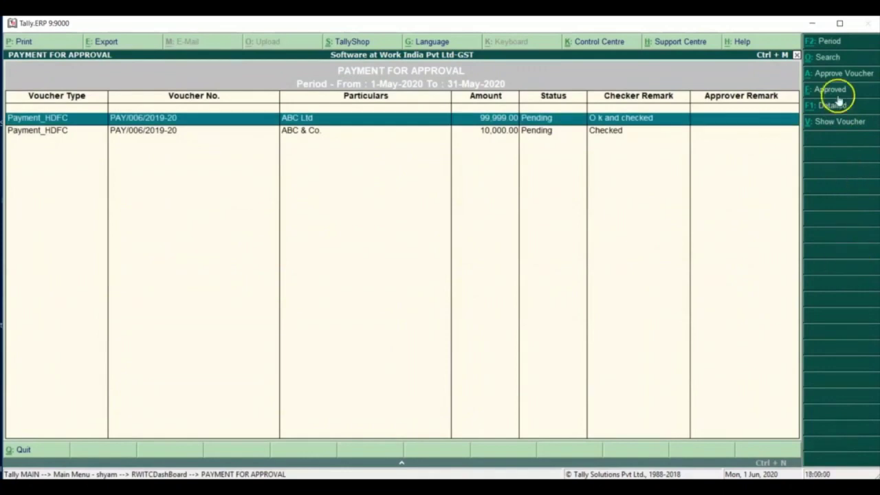
# Show the ABC Ltd voucher's attached documents and view the Company Profile PDF
pyautogui.click(817, 122)
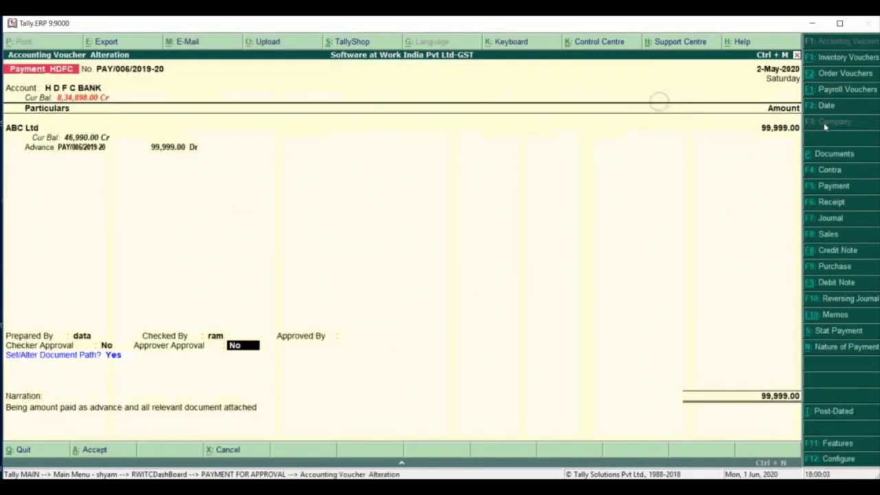
pyautogui.click(814, 157)
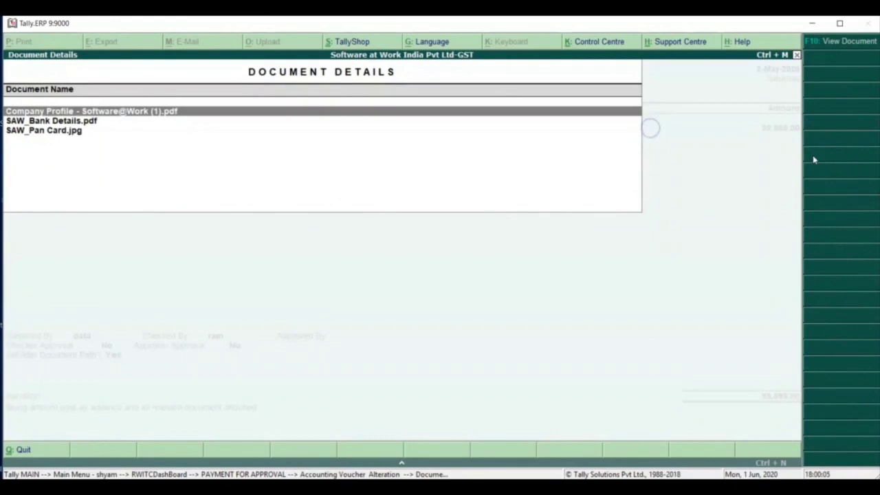
pyautogui.click(824, 44)
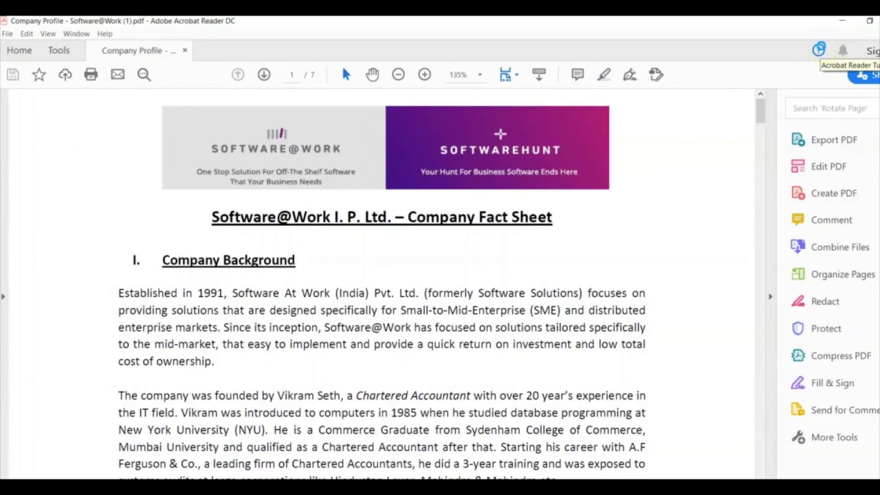
pyautogui.scroll(-3, 382, 288)
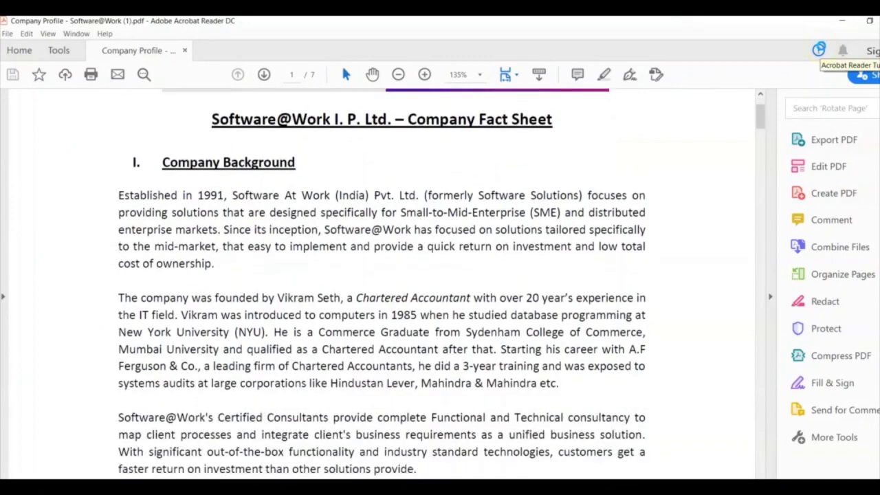
pyautogui.scroll(-7, 381, 288)
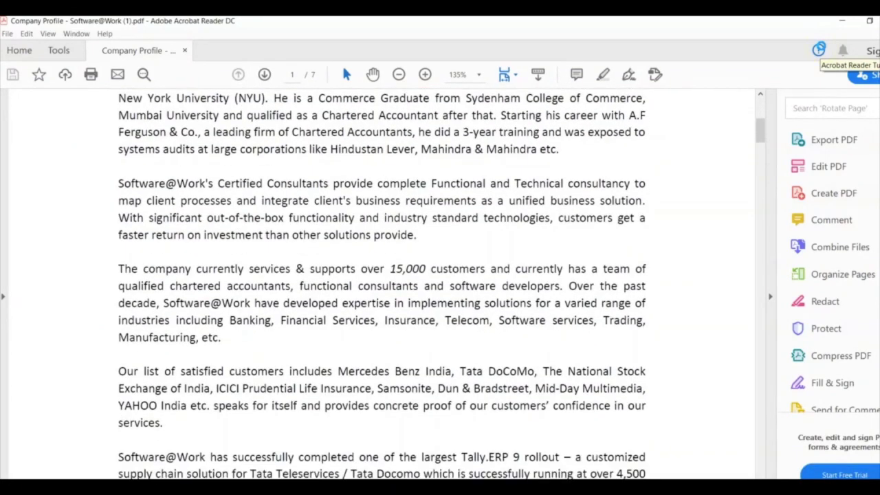
pyautogui.scroll(-15, 382, 289)
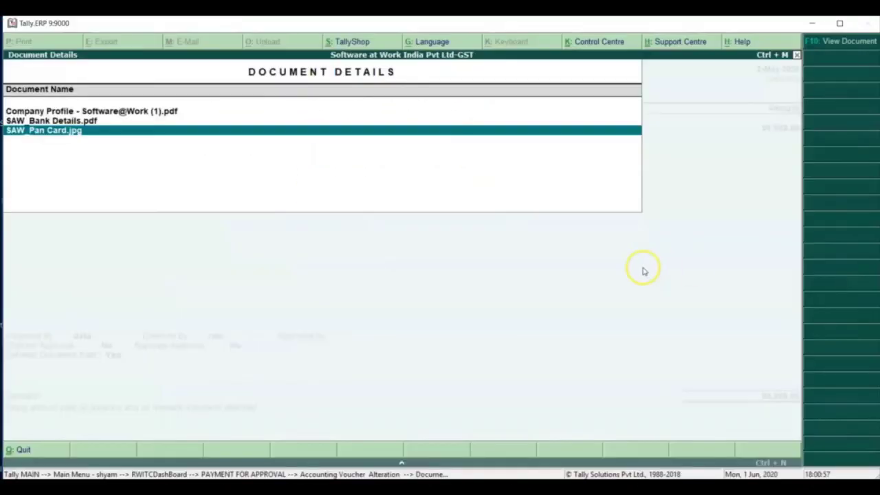
# Approve voucher PAY/006/2019-20 with Yes and remark 'Approved for payment', then return to the dashboard
pyautogui.press('Escape')
pyautogui.press('Escape')
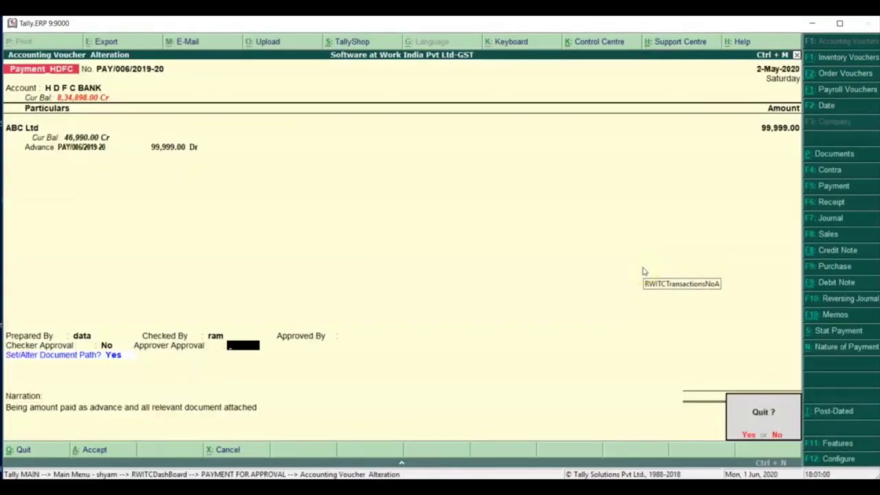
pyautogui.press('Return')
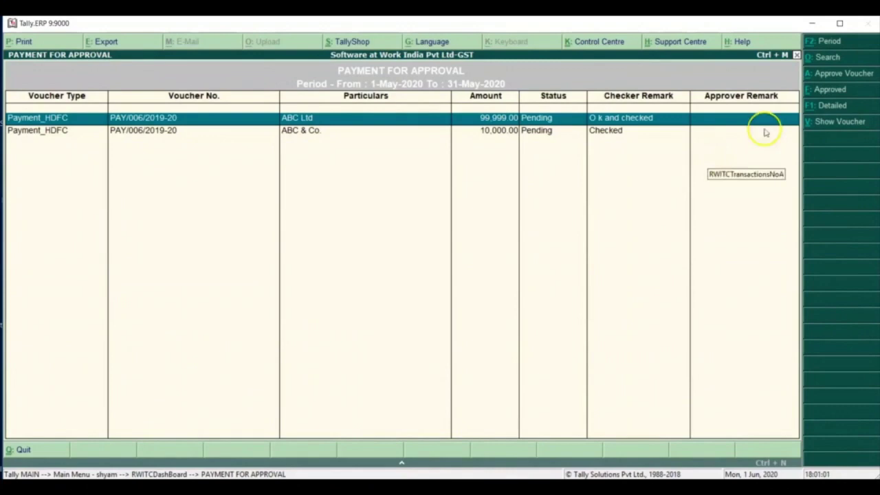
pyautogui.click(821, 73)
pyautogui.press('Down')
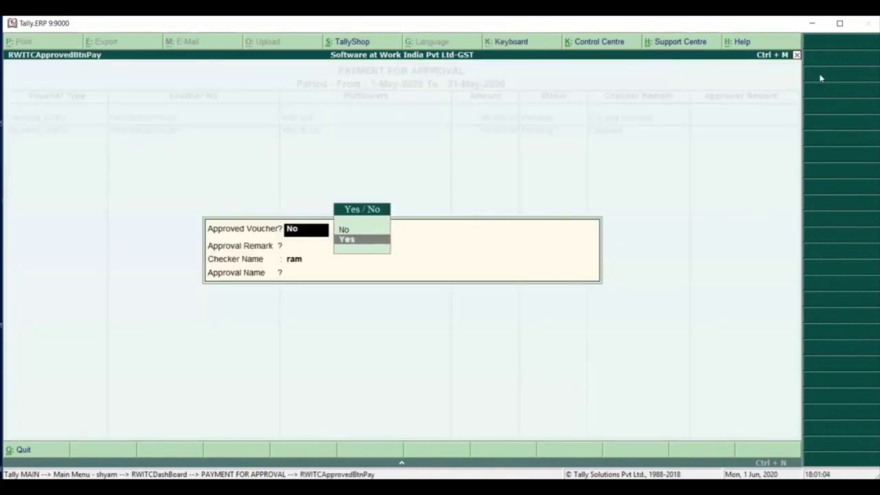
pyautogui.press('Return')
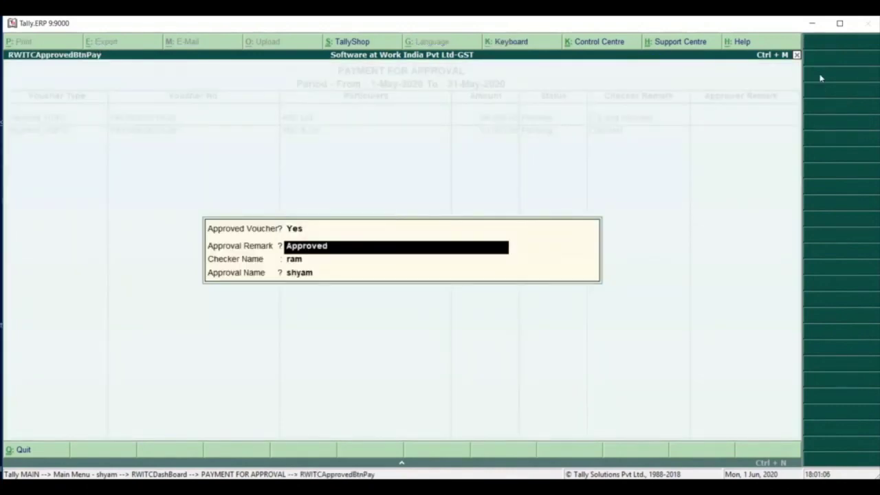
pyautogui.write('Approved for payment')
pyautogui.press('Return')
pyautogui.press('Return')
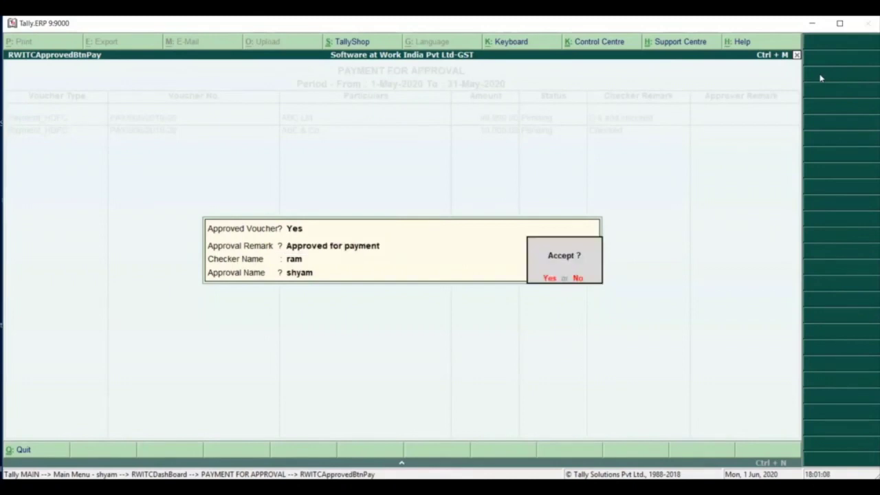
pyautogui.press('Return')
pyautogui.press('Escape')
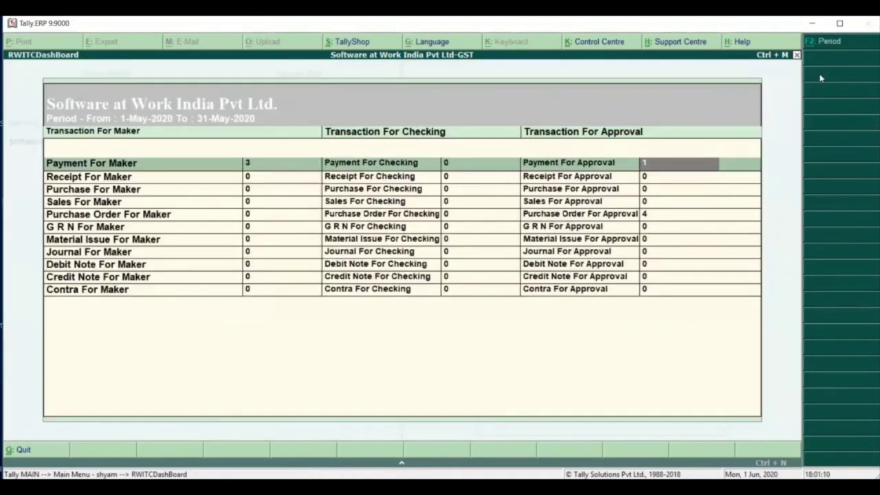